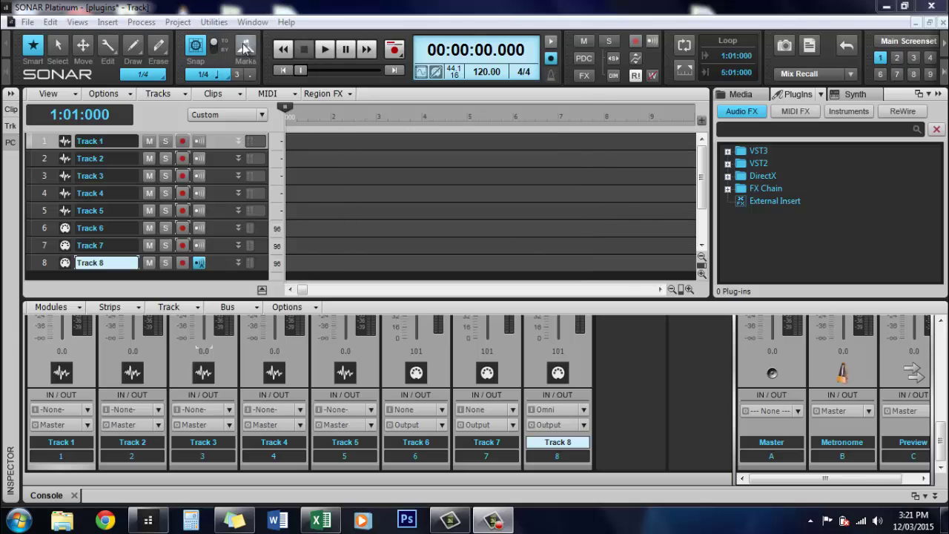
# Step: Open the Cakewalk Plug-in Manager from the Utilities menu
pyautogui.click(214, 22)
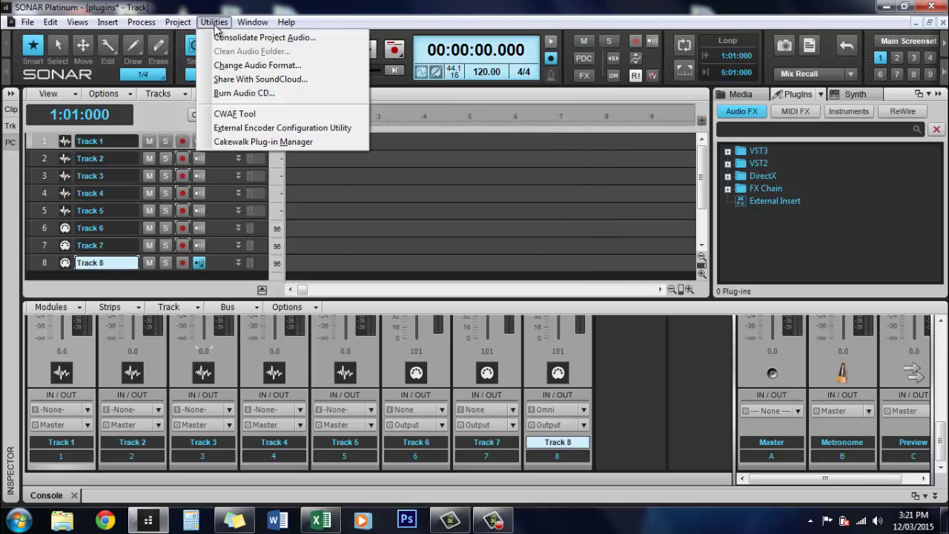
pyautogui.click(264, 142)
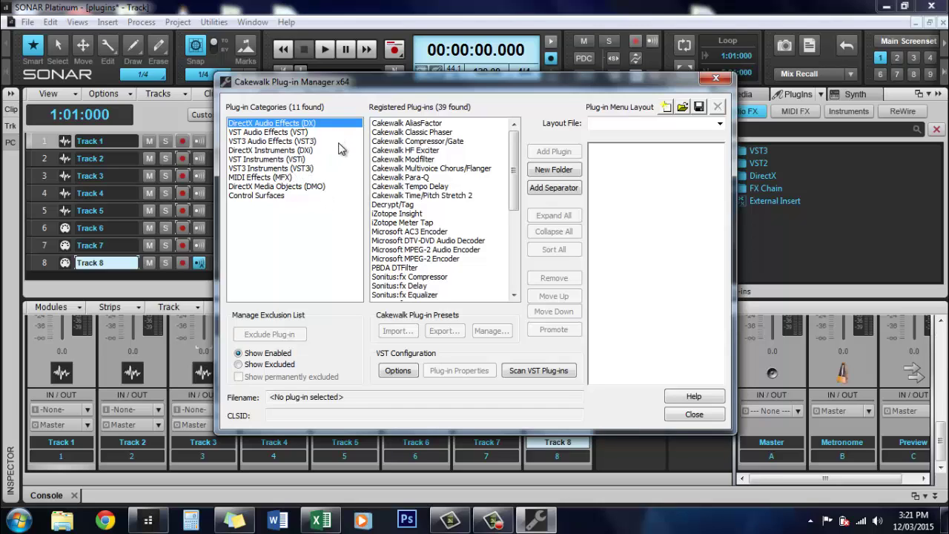
# Step: Browse the VST Instruments category, then settle on the 401 VST Audio Effects
pyautogui.click(254, 133)
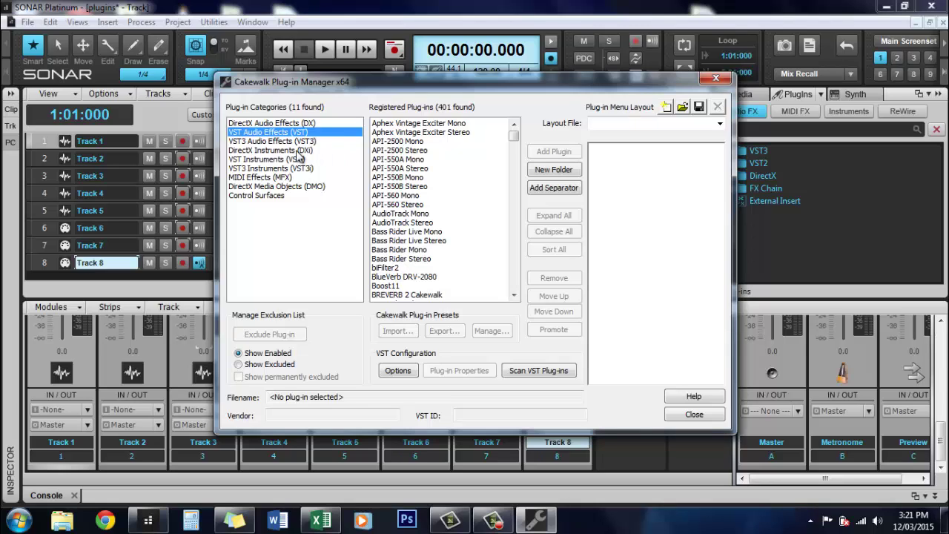
pyautogui.click(250, 159)
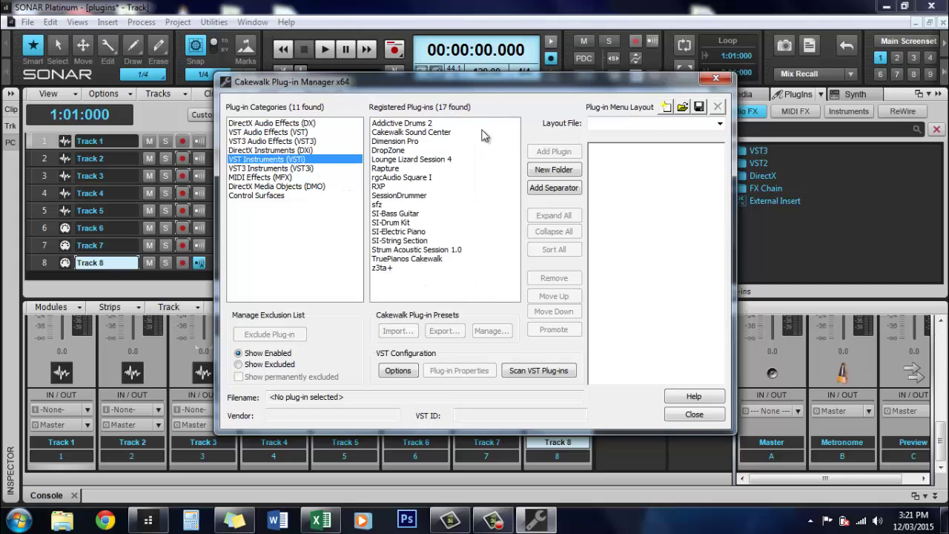
pyautogui.click(258, 134)
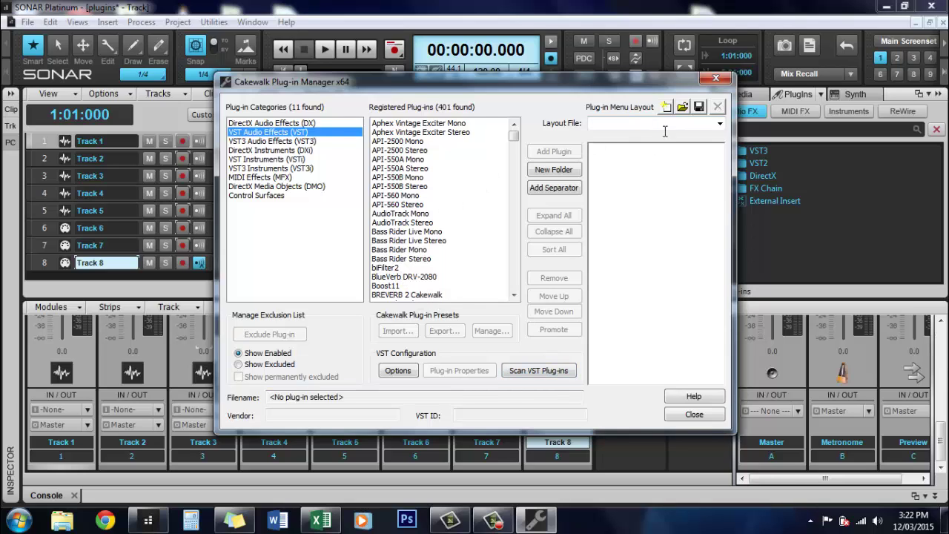
# Step: Load the saved Platinum Effects.pgl layout from the Layout File dropdown
pyautogui.click(719, 125)
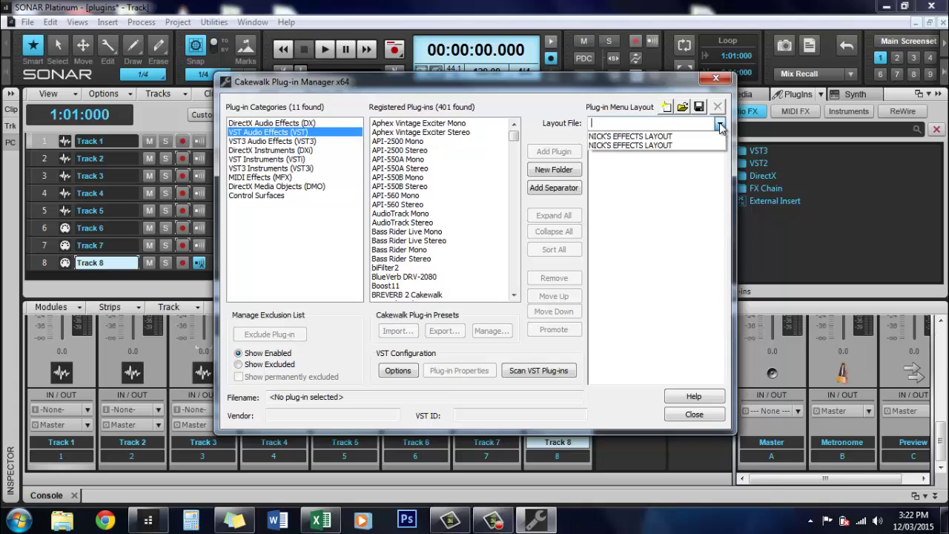
pyautogui.click(630, 136)
pyautogui.moveTo(717, 263); pyautogui.dragTo(717, 217)
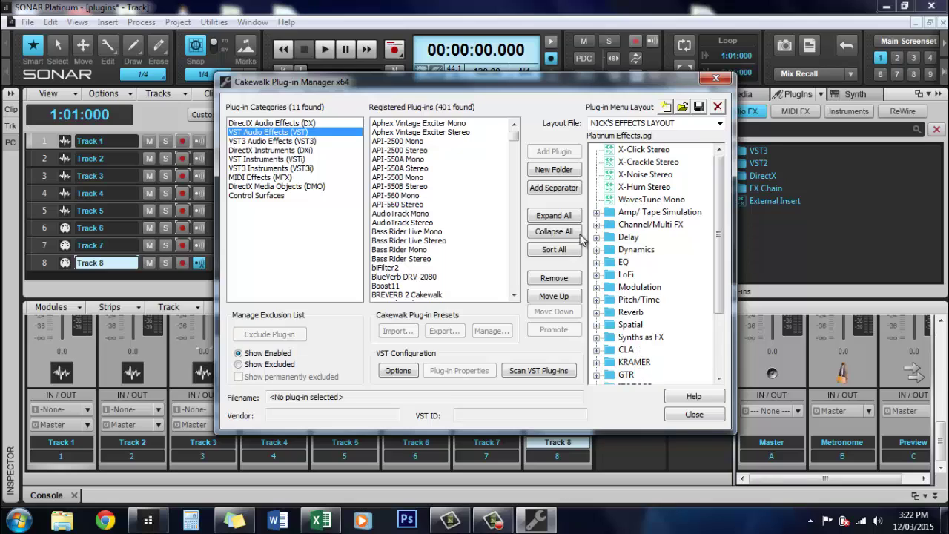
# Step: Create a New Folder in the layout and add GTR Stomp 6 Mono into it
pyautogui.click(554, 170)
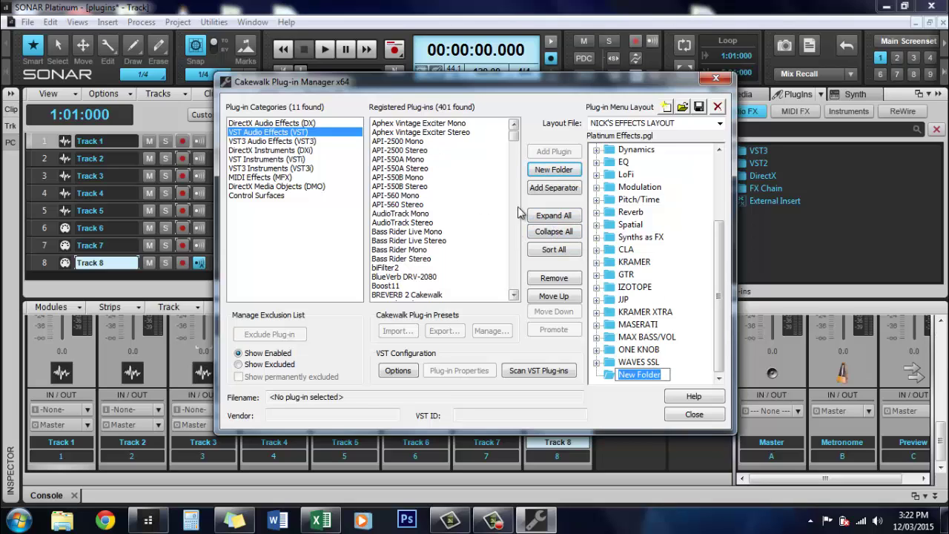
pyautogui.moveTo(515, 139); pyautogui.dragTo(517, 181)
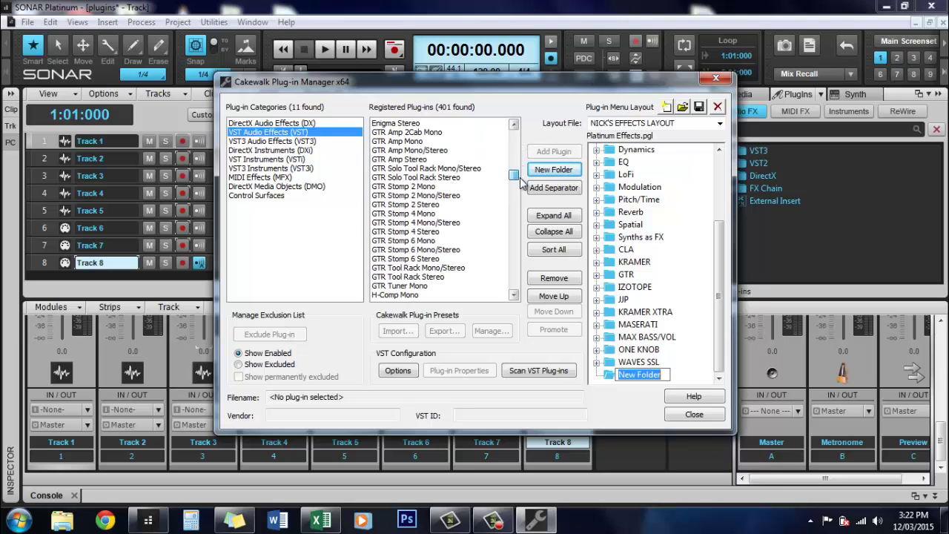
pyautogui.click(416, 222)
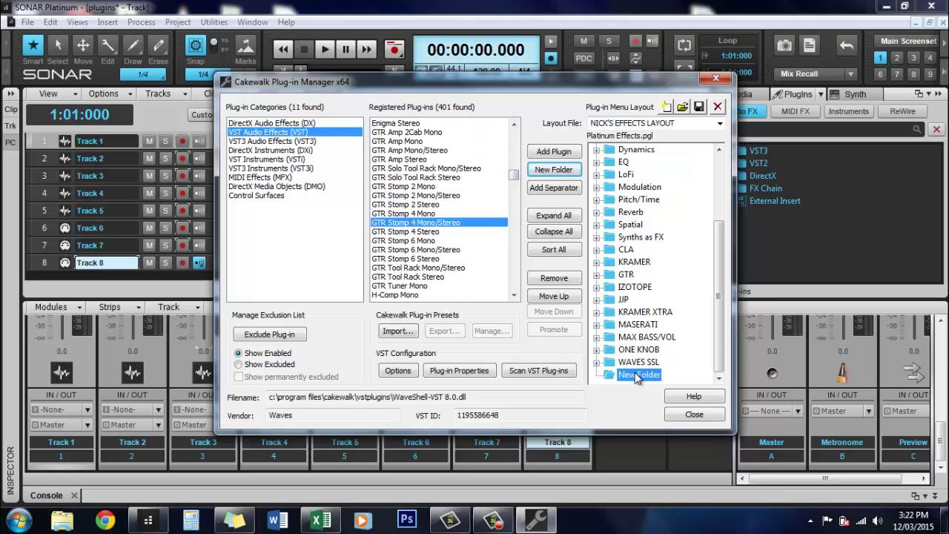
pyautogui.click(404, 240)
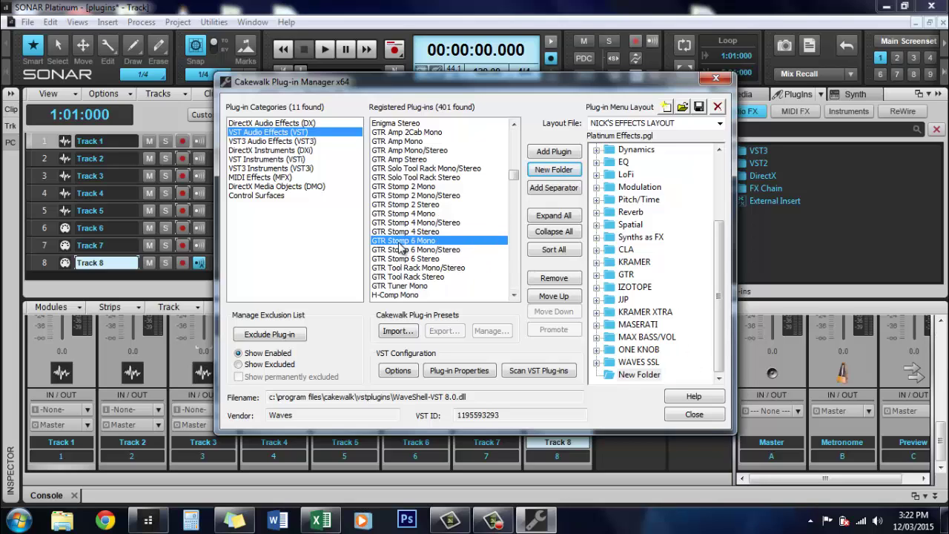
pyautogui.click(623, 377)
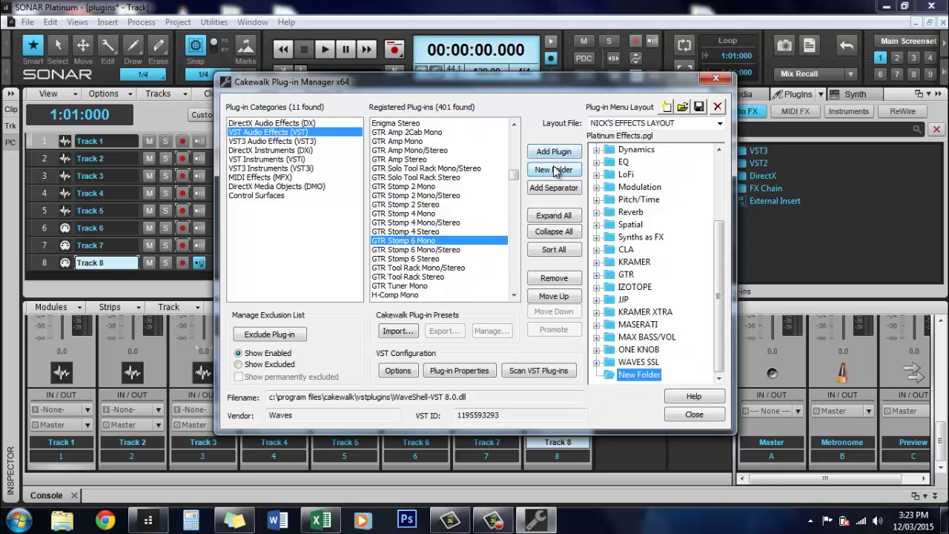
pyautogui.click(554, 152)
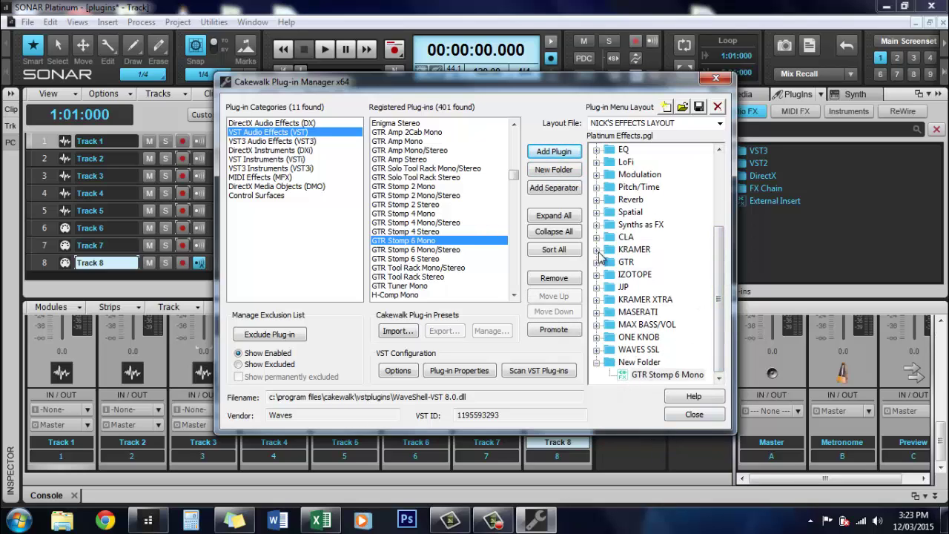
# Step: Move GTR Stomp 6 Mono between X-Hum Stereo and WavesTune Mono, and expand the Delay folder
pyautogui.moveTo(649, 379); pyautogui.dragTo(640, 199)
pyautogui.moveTo(722, 251); pyautogui.dragTo(708, 194)
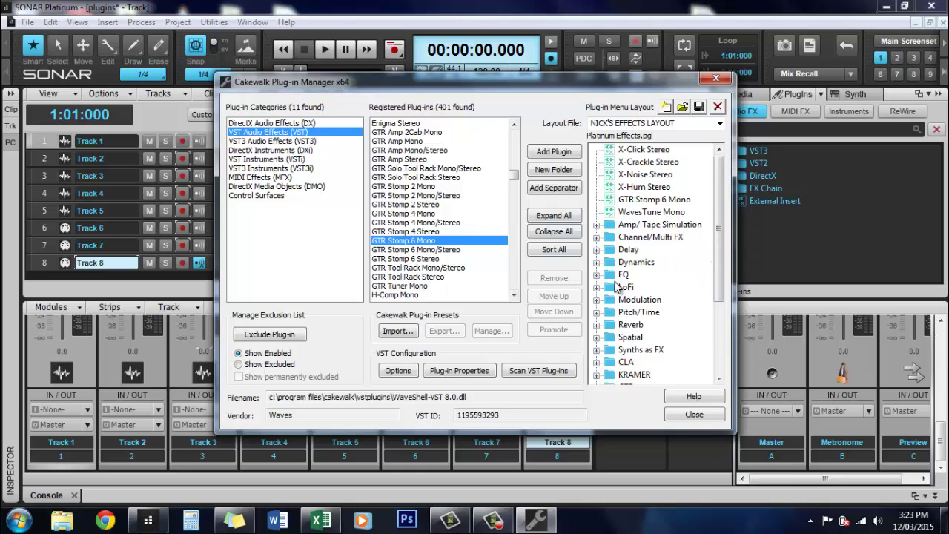
pyautogui.click(596, 250)
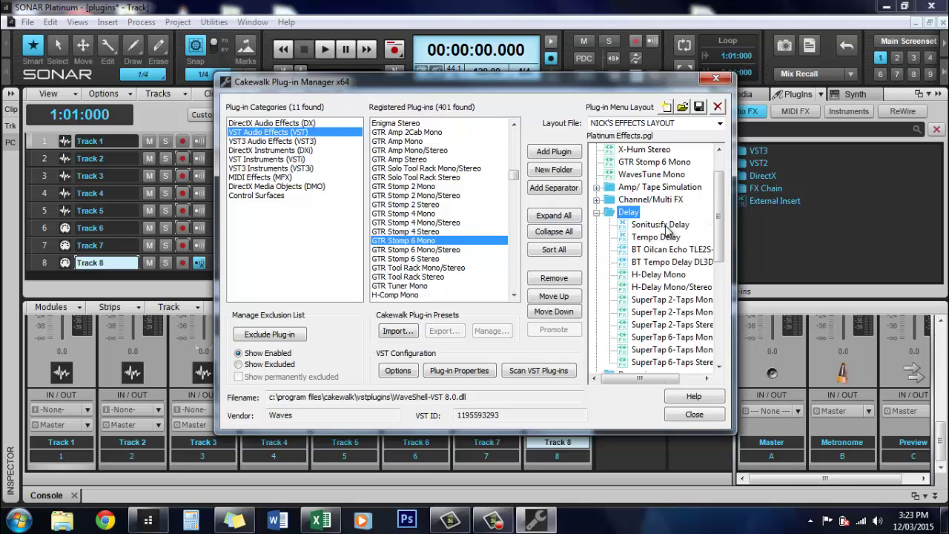
pyautogui.moveTo(716, 237); pyautogui.dragTo(727, 255)
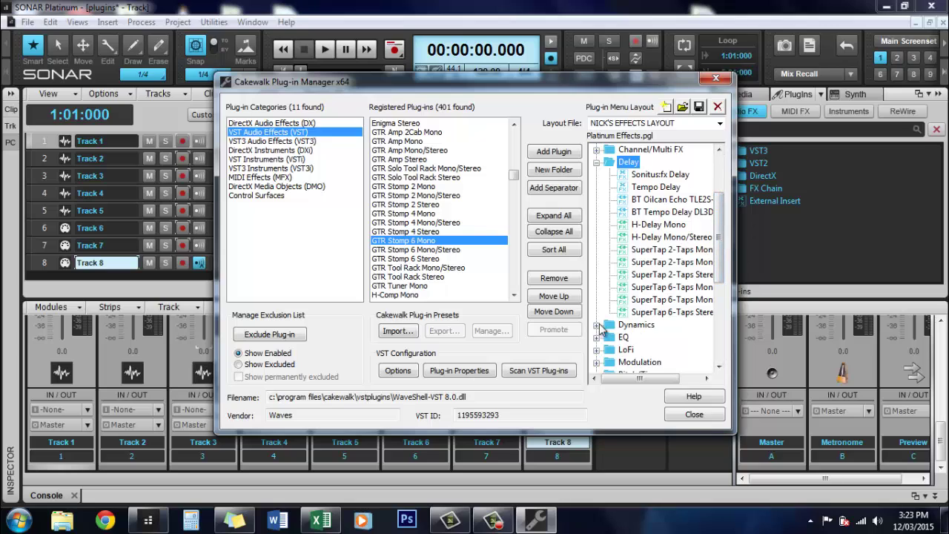
# Step: Expand the Dynamics folder and its Compression subfolder, then collapse Dynamics again
pyautogui.click(596, 324)
pyautogui.scroll(-2, 712, 248)
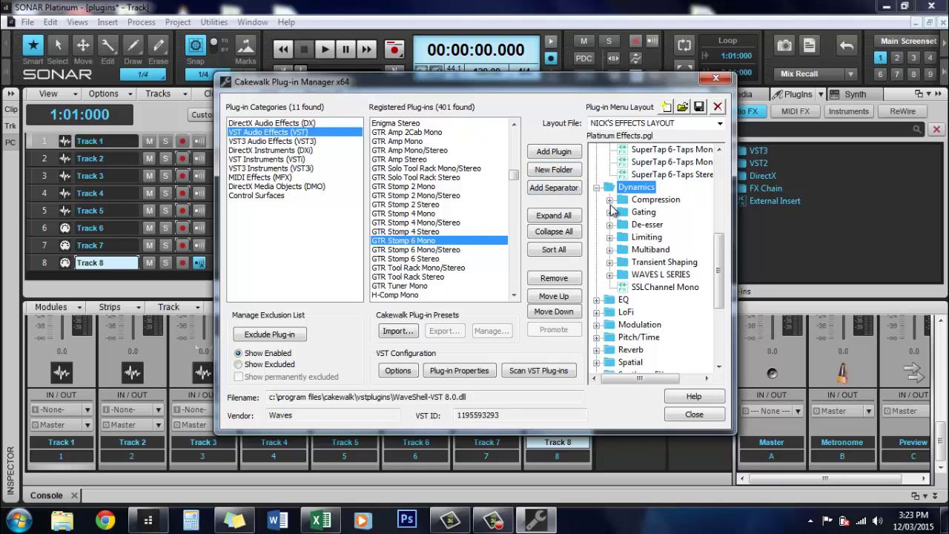
pyautogui.click(610, 201)
pyautogui.moveTo(719, 238)
pyautogui.mouseDown()
pyautogui.moveTo(732, 257)
pyautogui.moveTo(732, 244)
pyautogui.mouseUp()
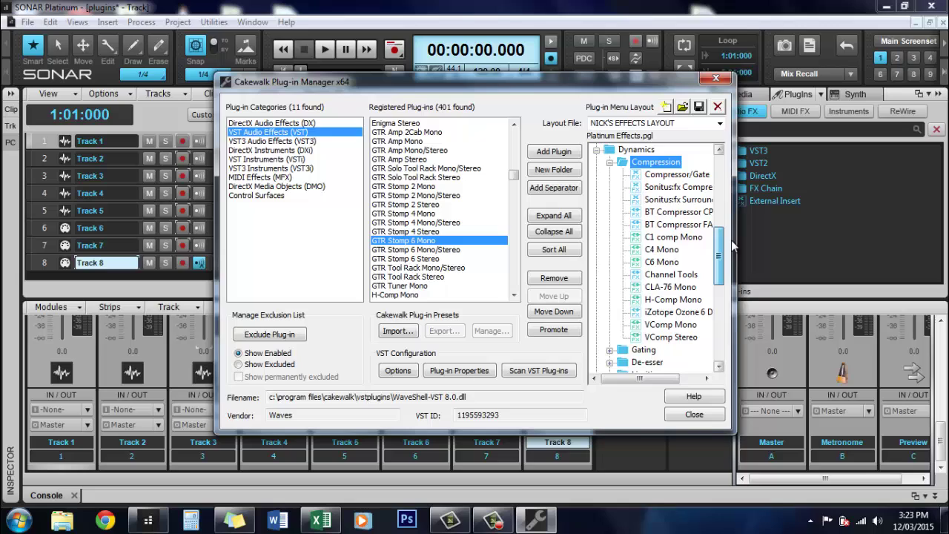
pyautogui.click(596, 150)
pyautogui.moveTo(718, 289); pyautogui.dragTo(715, 199)
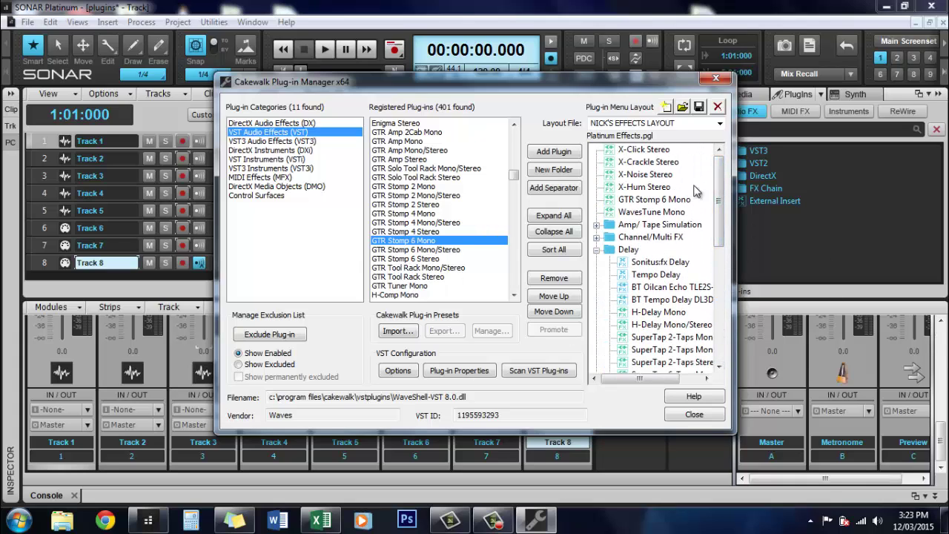
# Step: Save the edited layout as NICK'S EFFECTS LAYOUT 2.pgl
pyautogui.moveTo(719, 198)
pyautogui.mouseDown()
pyautogui.moveTo(723, 222)
pyautogui.moveTo(728, 194)
pyautogui.mouseUp()
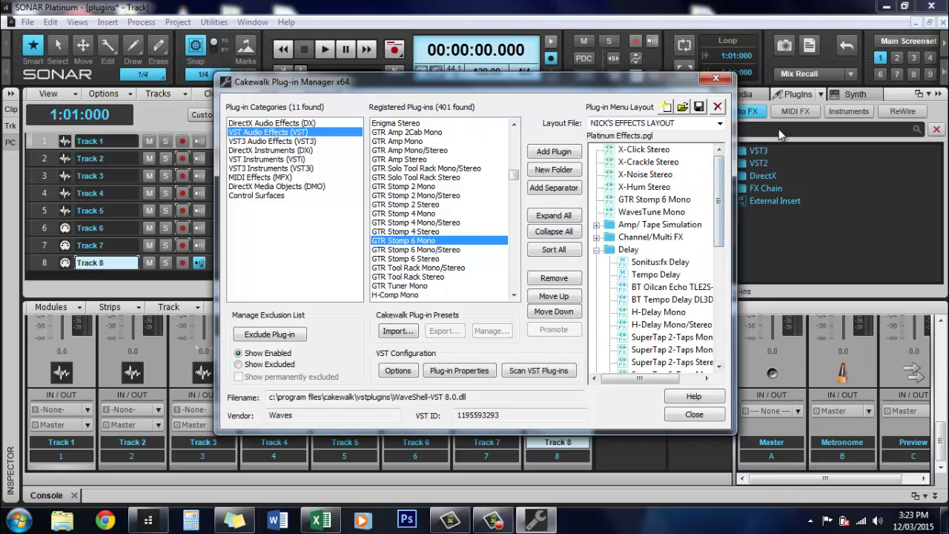
pyautogui.click(700, 108)
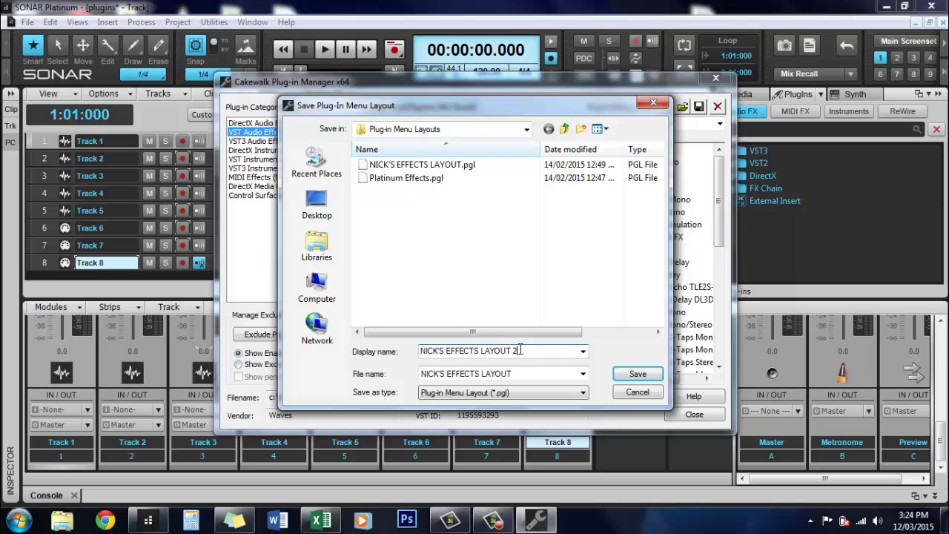
pyautogui.click(529, 373)
pyautogui.click(527, 375)
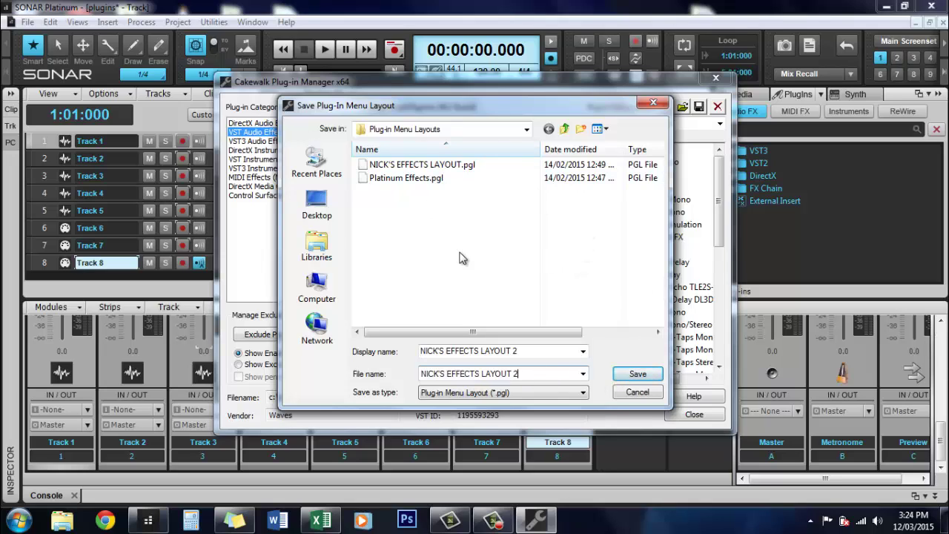
pyautogui.click(637, 374)
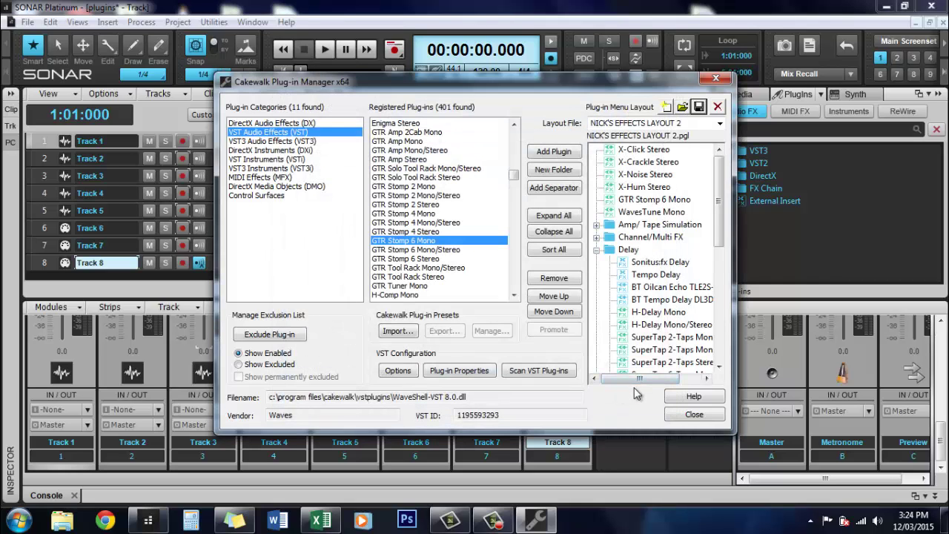
# Step: Close the Plug-in Manager and select Track 1's console strip
pyautogui.click(716, 78)
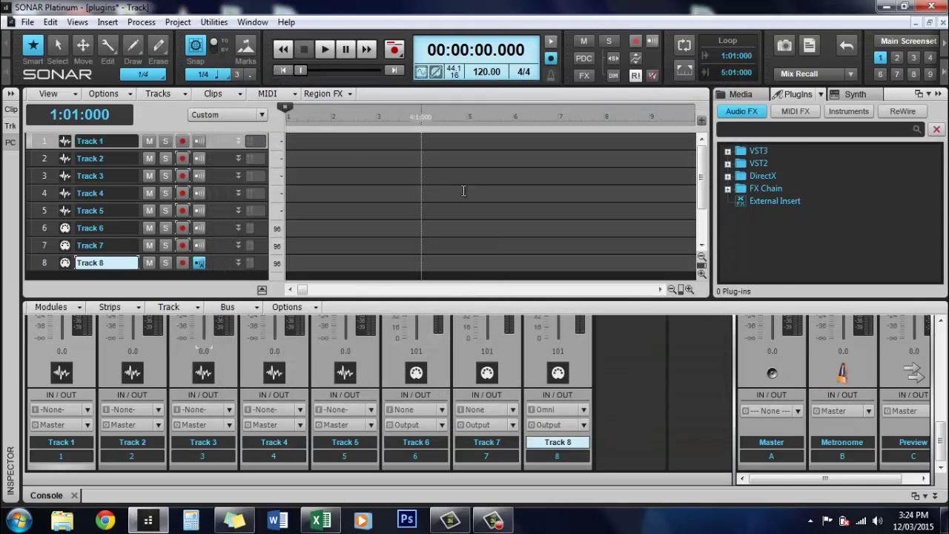
pyautogui.click(253, 393)
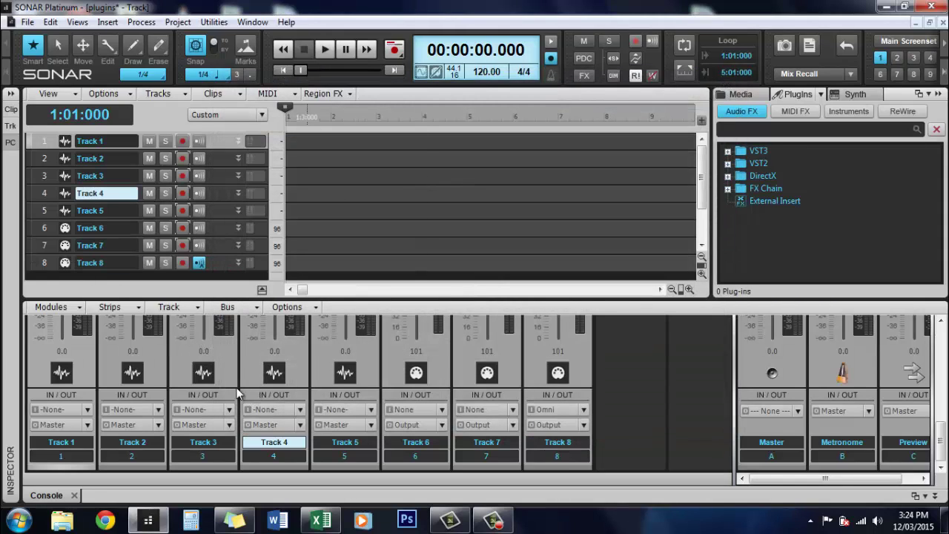
pyautogui.scroll(-5, 252, 383)
pyautogui.scroll(5, 253, 382)
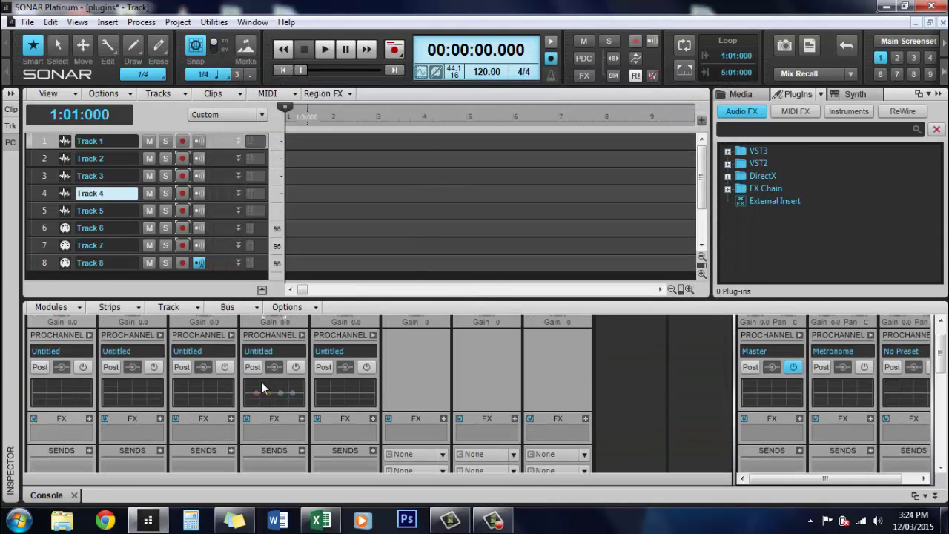
pyautogui.scroll(-3, 371, 374)
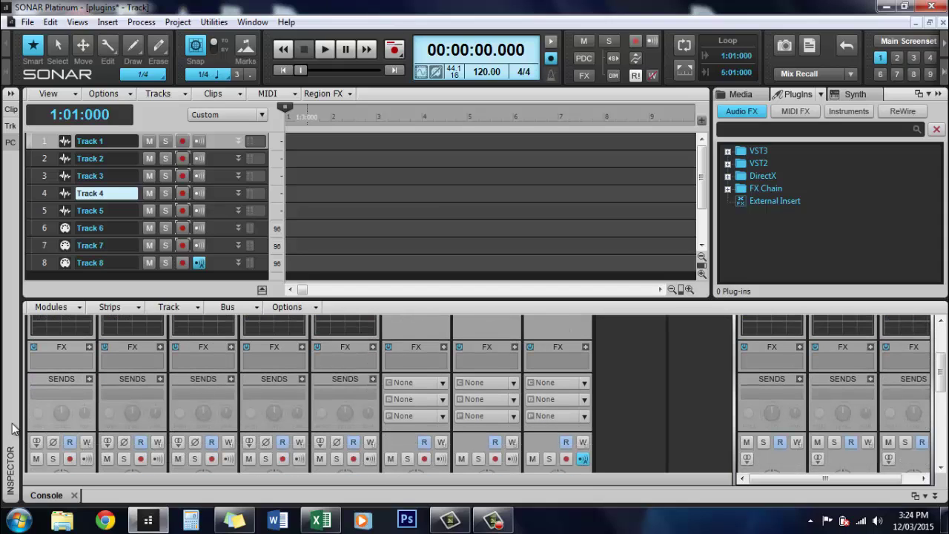
pyautogui.click(71, 357)
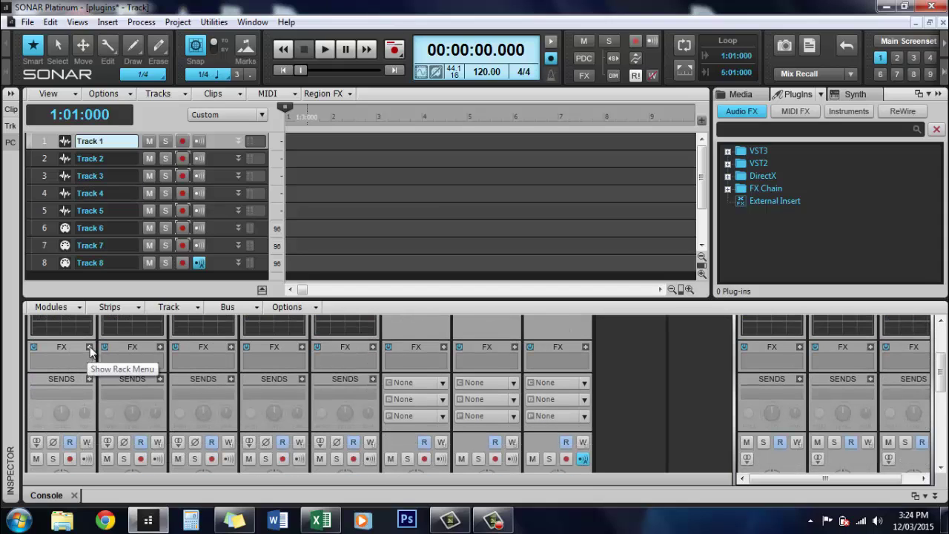
# Step: In Track 1's FX rack, choose Insert Audio FX > Plug-in Layouts > NICK'S EFFECTS LAYOUT 2
pyautogui.click(89, 347)
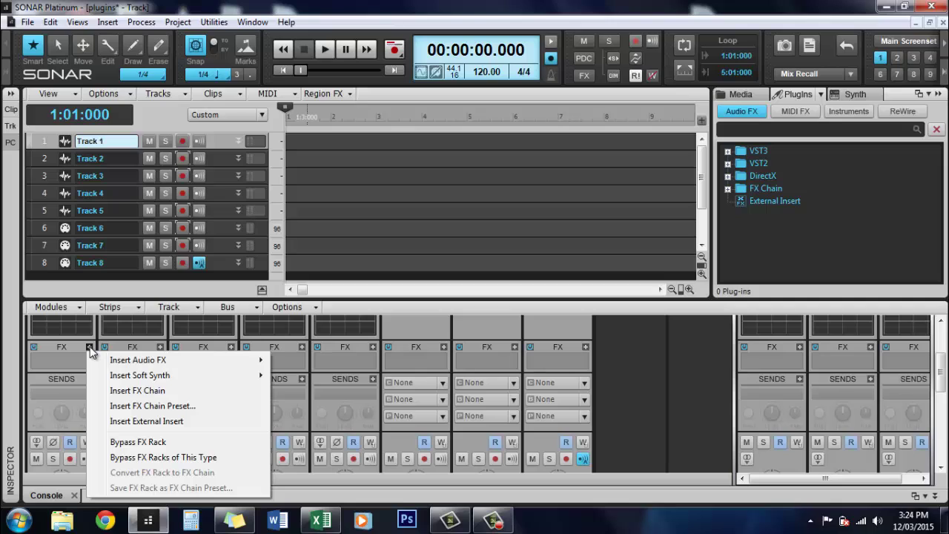
pyautogui.moveTo(159, 360)
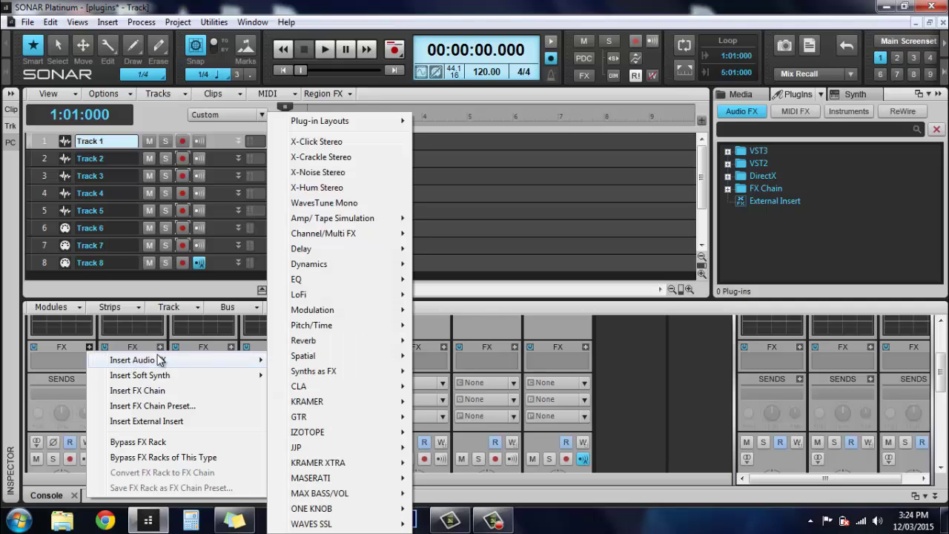
pyautogui.moveTo(330, 355)
pyautogui.moveTo(348, 127)
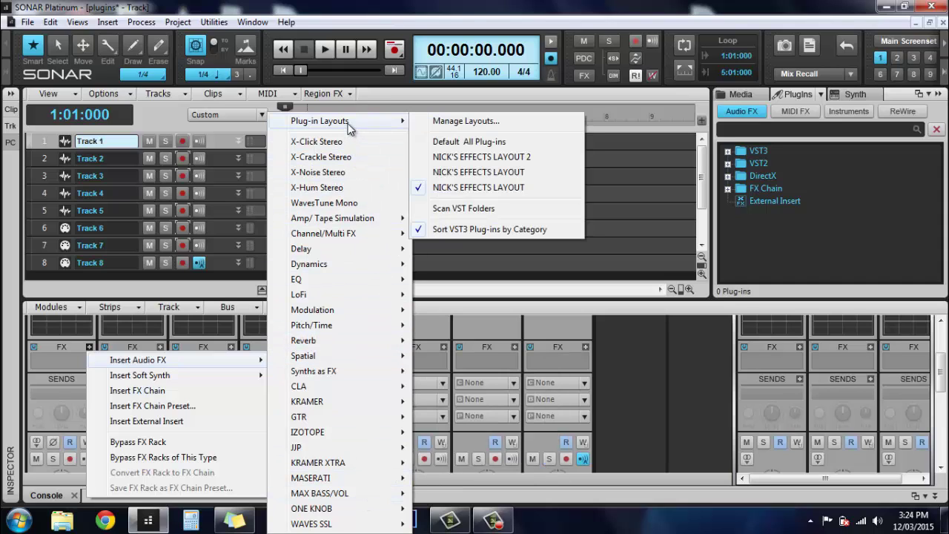
pyautogui.click(482, 159)
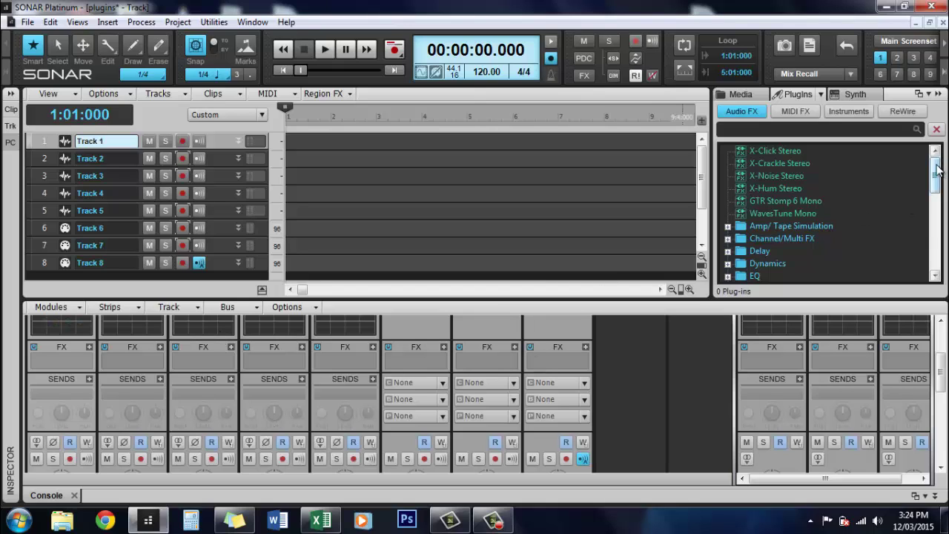
pyautogui.moveTo(942, 164)
pyautogui.mouseDown()
pyautogui.moveTo(941, 197)
pyautogui.moveTo(933, 165)
pyautogui.moveTo(936, 198)
pyautogui.moveTo(936, 150)
pyautogui.moveTo(935, 248)
pyautogui.moveTo(935, 155)
pyautogui.mouseUp()
pyautogui.click(215, 22)
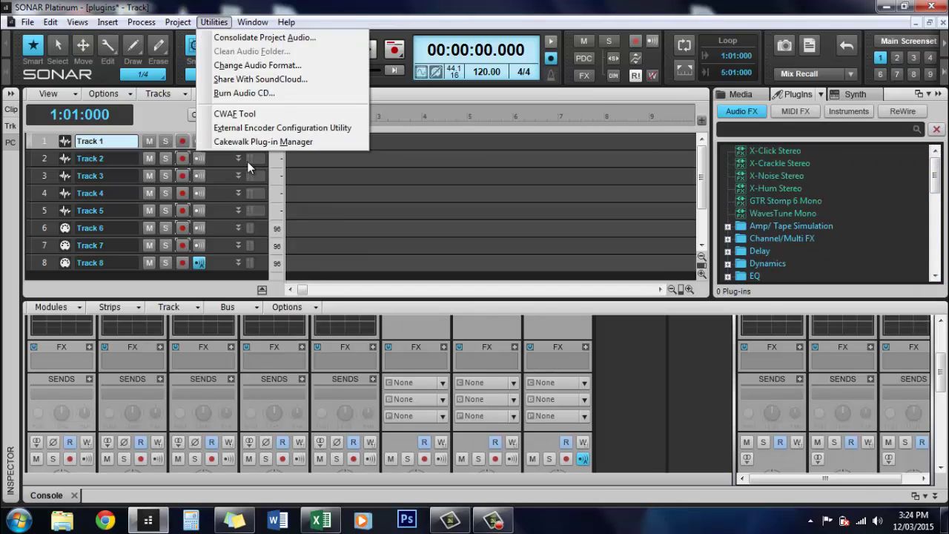
pyautogui.click(252, 143)
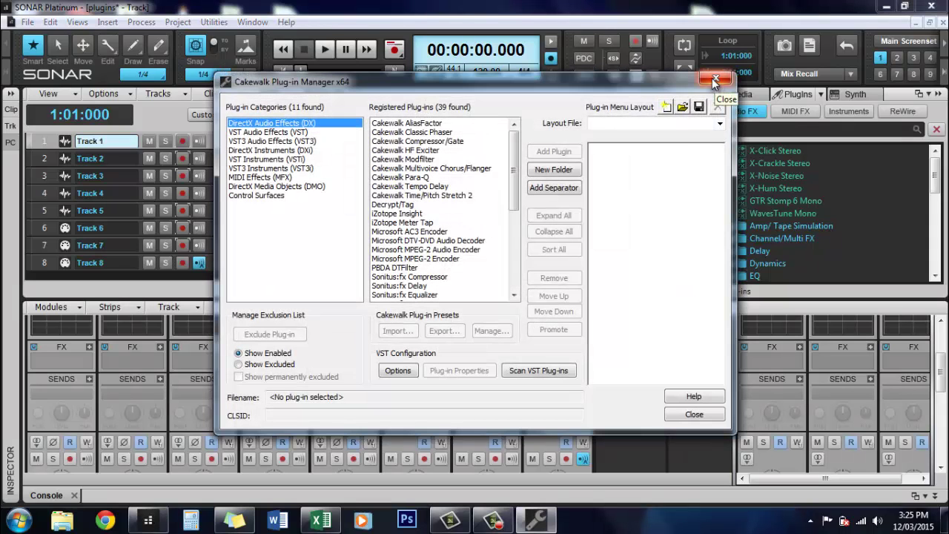
pyautogui.click(713, 78)
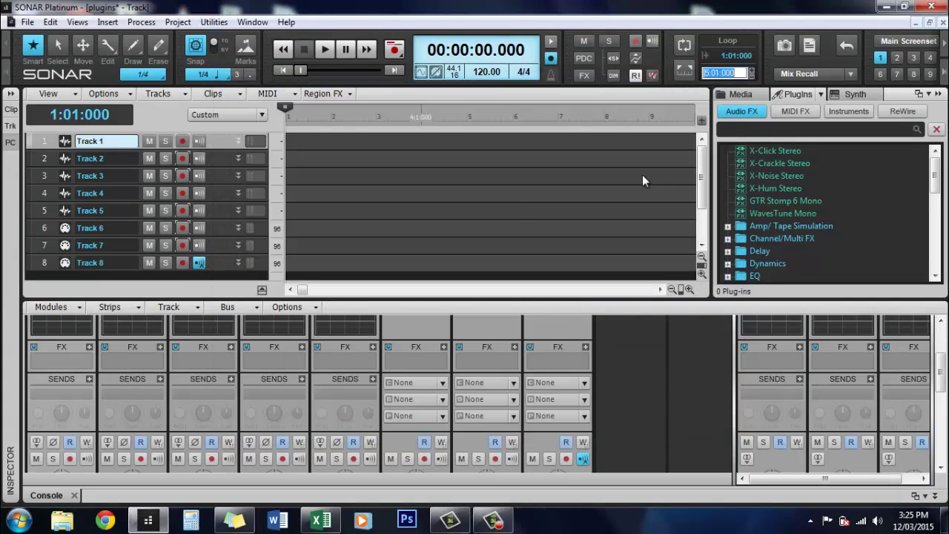
# Step: Set the now time to measure 6 (6:01:000) and drag the splitter down to enlarge the track pane
pyautogui.click(512, 222)
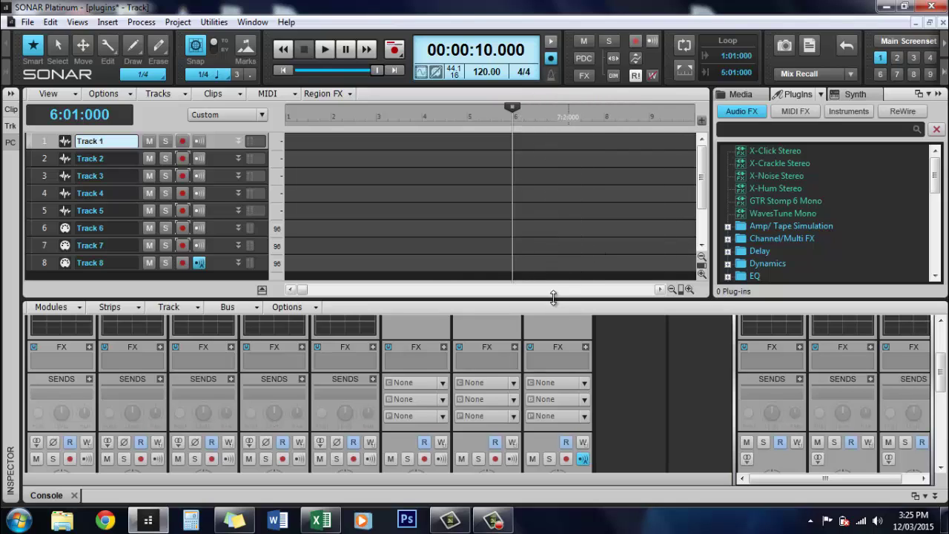
pyautogui.moveTo(553, 297); pyautogui.dragTo(560, 328)
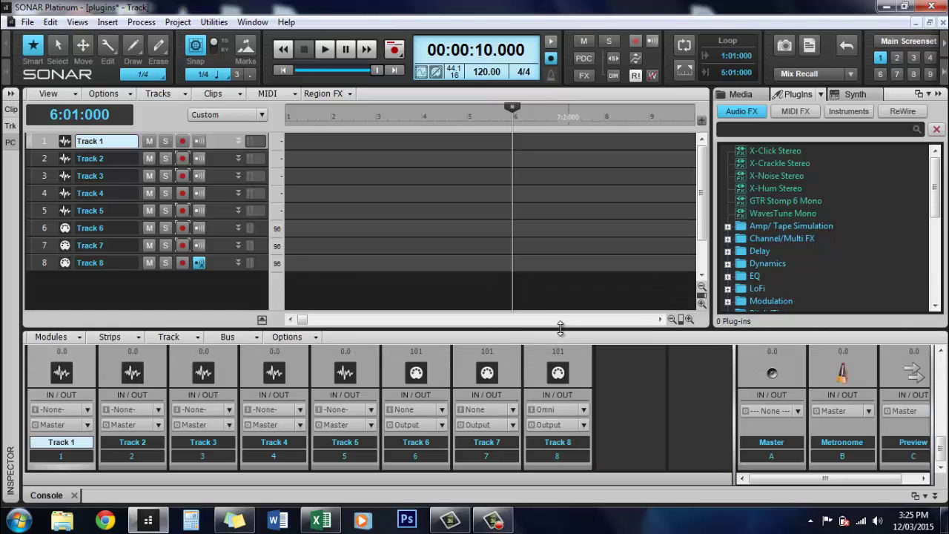